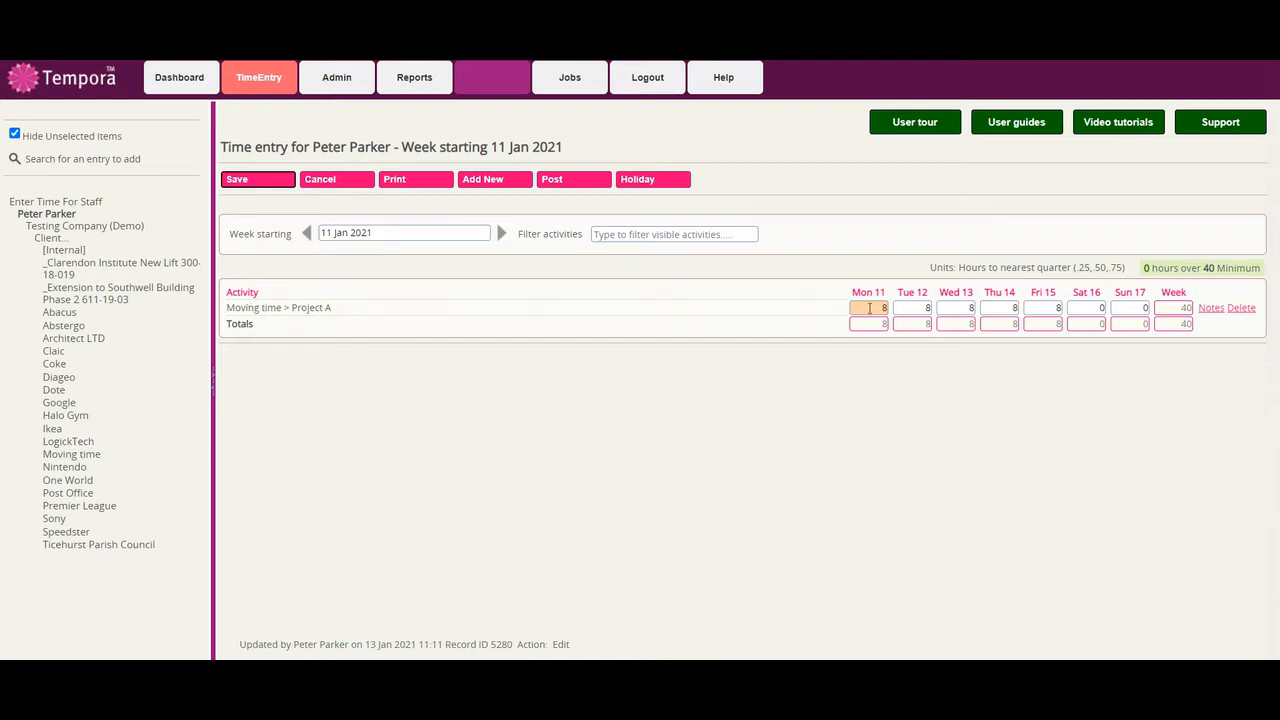
- Open the company's Move Time Bookings form in the administration area
mouse_move(868, 307)
left_click(338, 92)
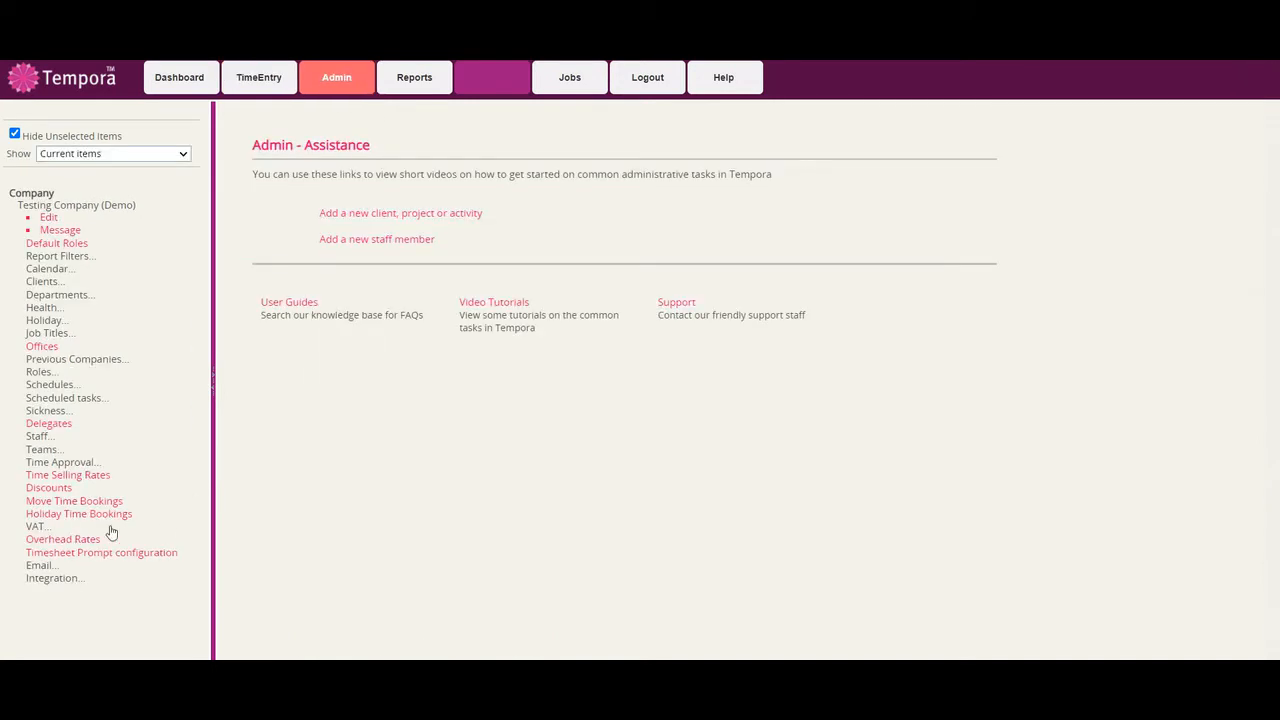
left_click(90, 503)
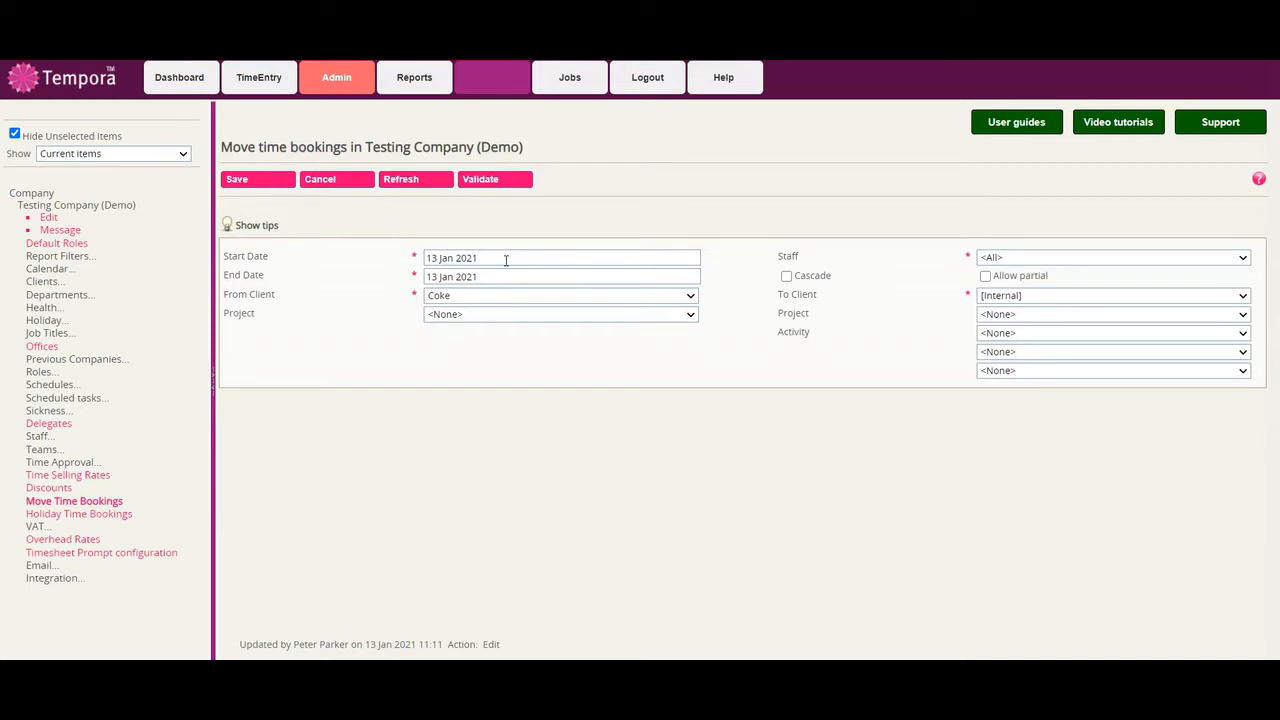
- Set the move's start date to 13 Jan 2020 and end date to 17 Jan 2021, and refresh the form
left_click(506, 259)
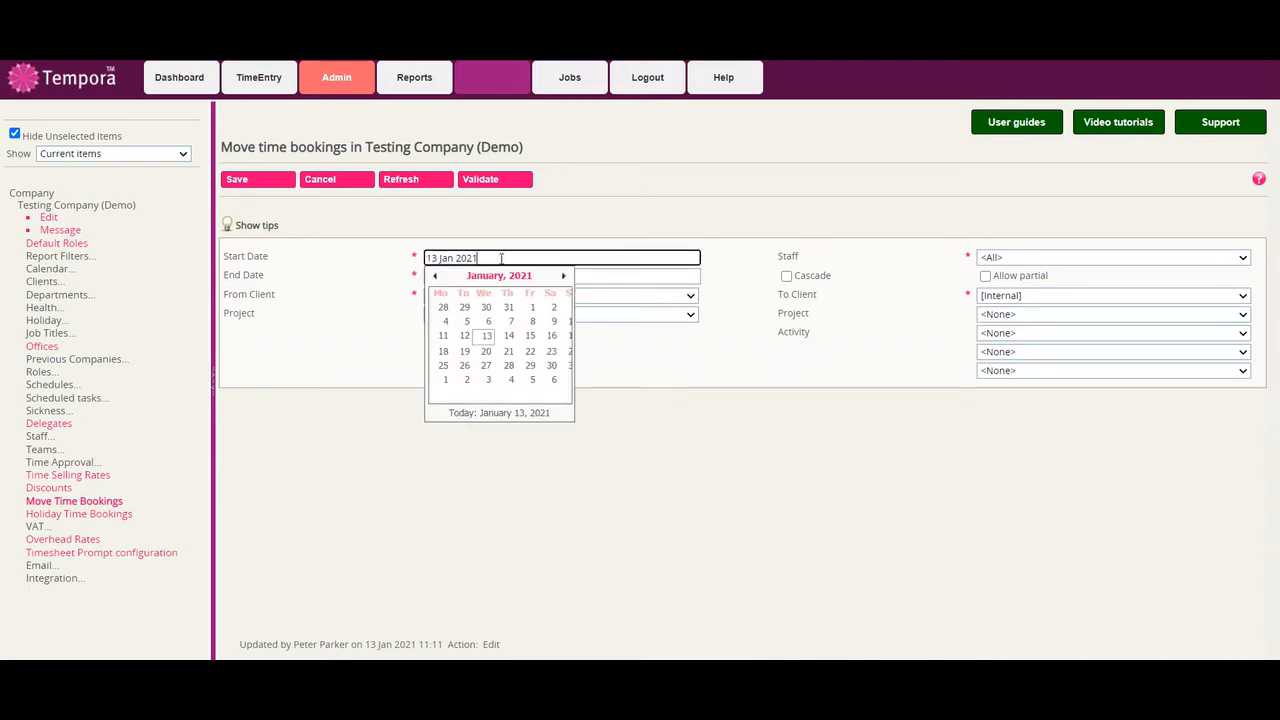
key("BackSpace")
left_click(366, 274)
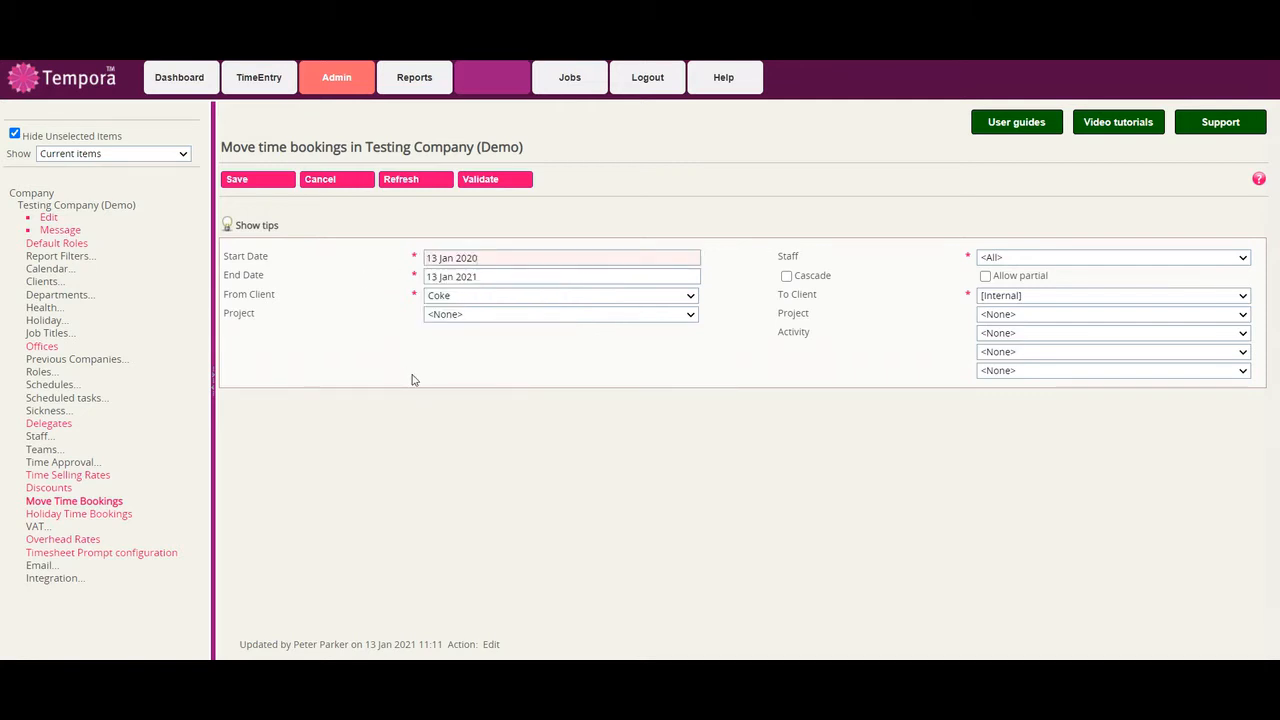
left_click(523, 275)
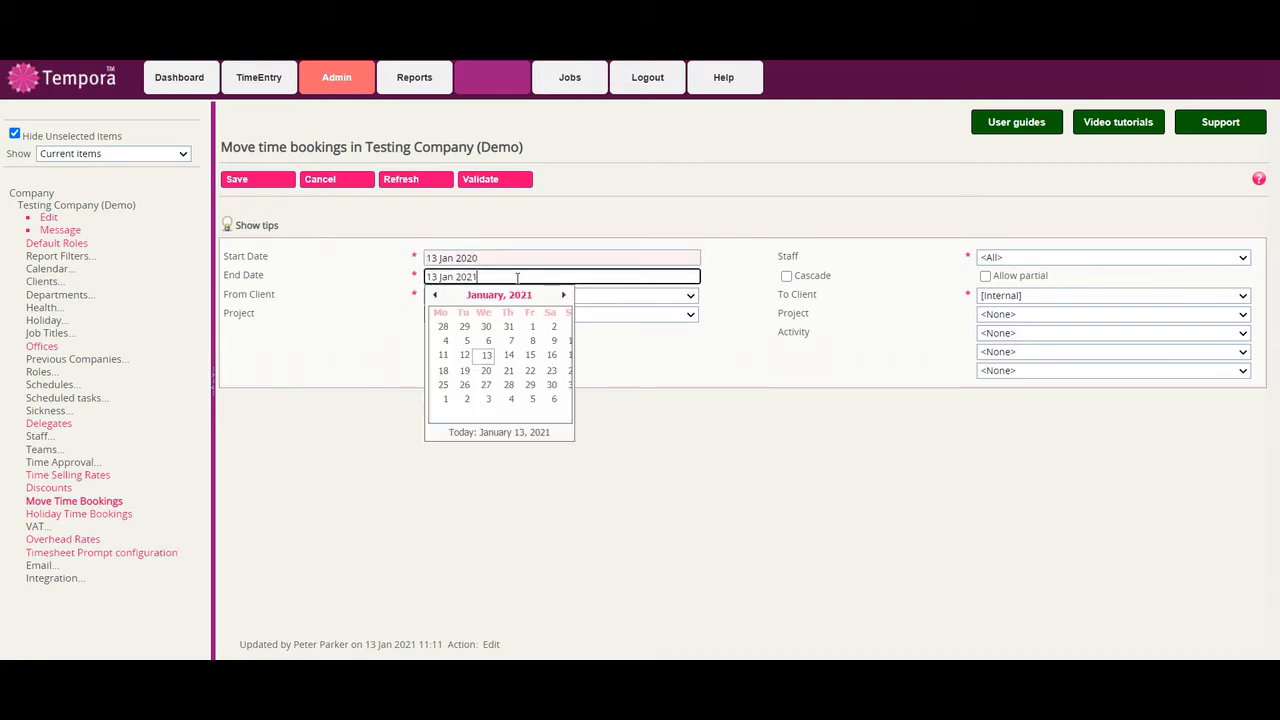
left_click(568, 355)
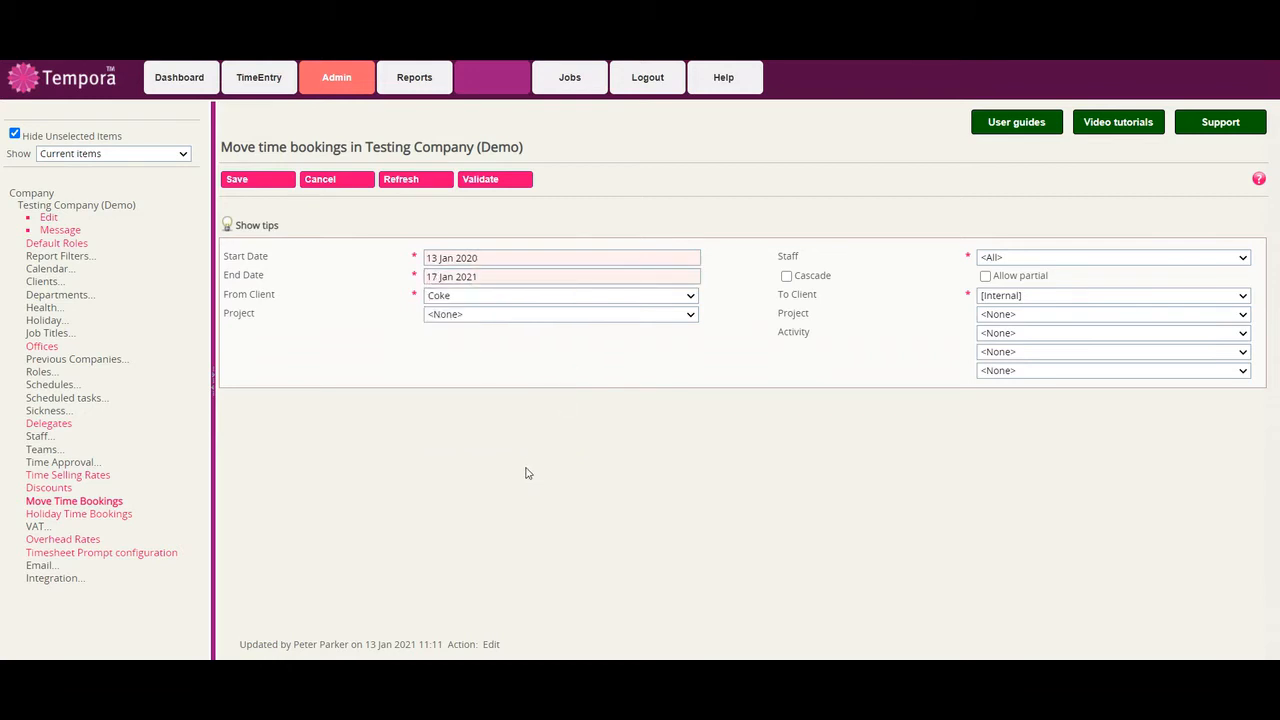
left_click(416, 185)
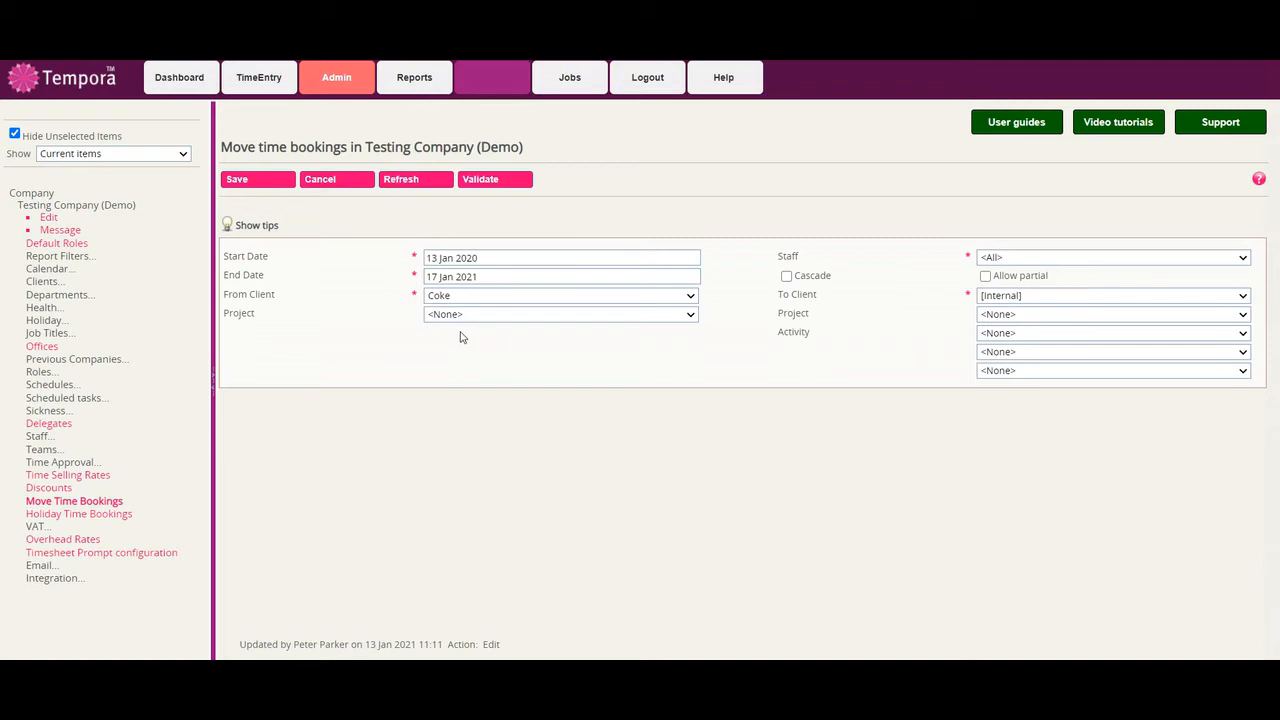
- Set the source of the move to client Moving time and Project A
left_click(464, 298)
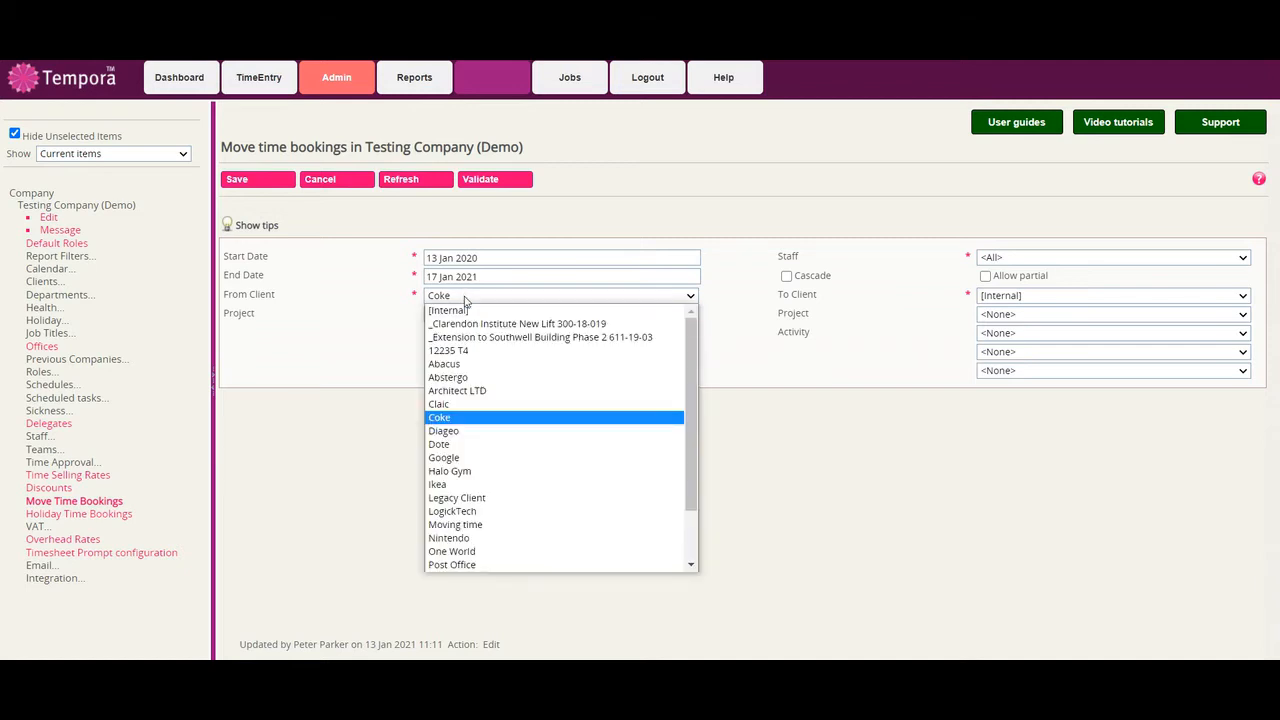
left_click(490, 524)
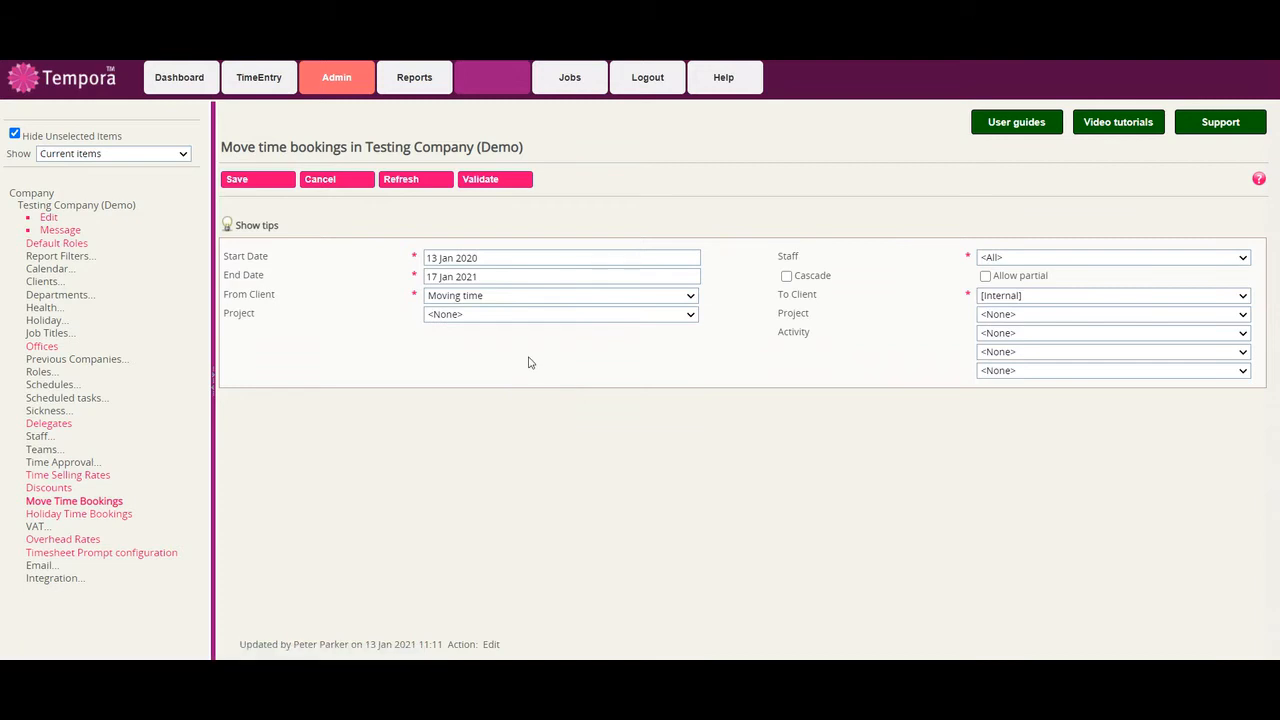
left_click(492, 315)
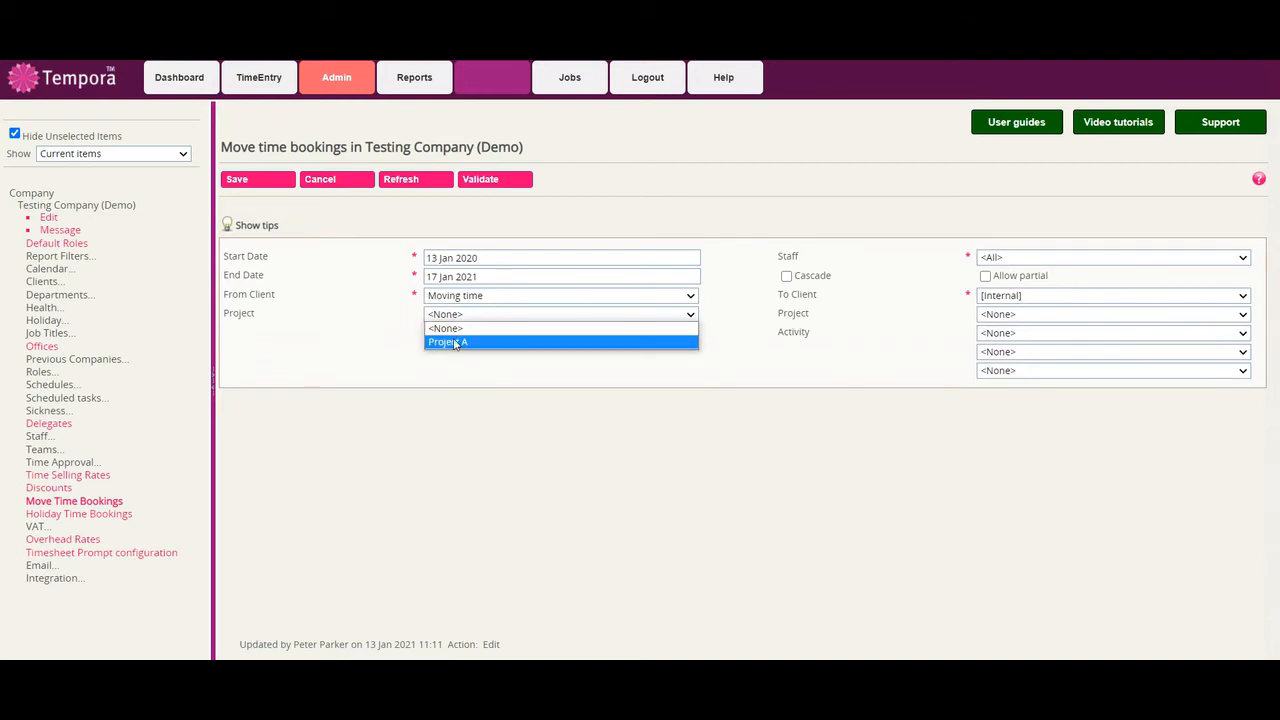
left_click(455, 342)
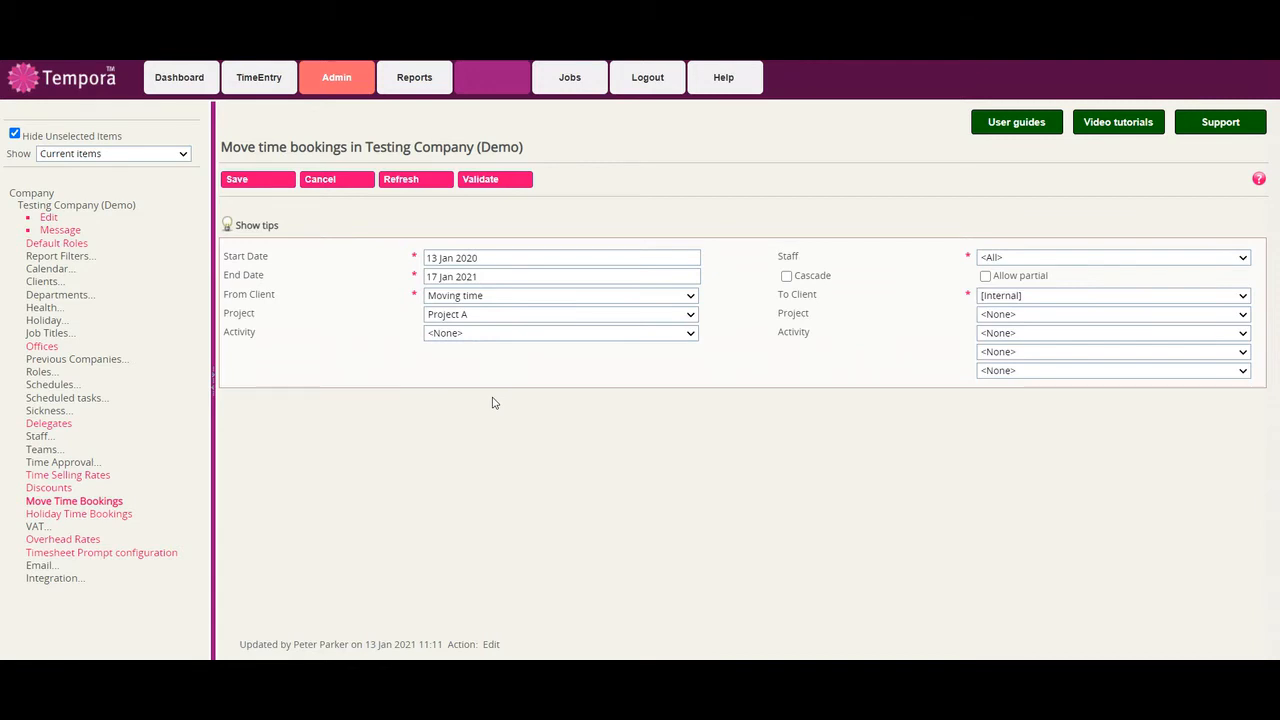
- Set the destination of the move to client Moving time and Project B, and validate the move for all staff
left_click(1017, 300)
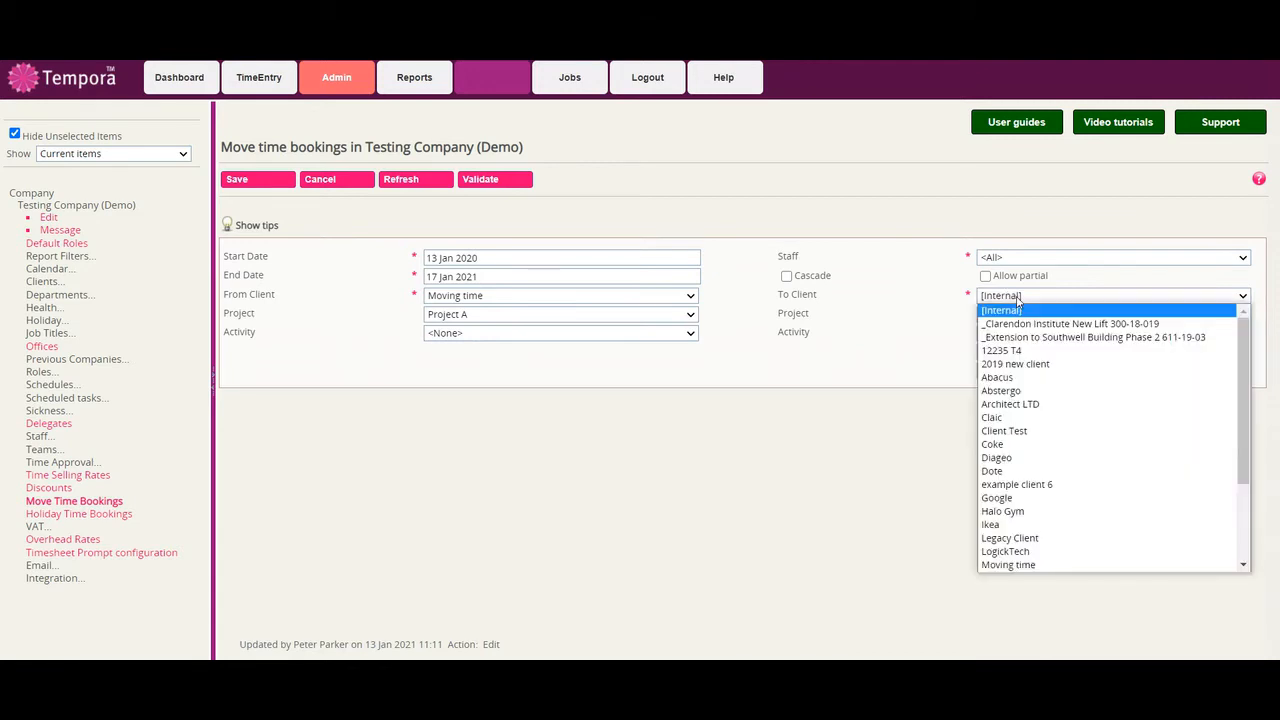
left_click(1033, 567)
left_click(1033, 567)
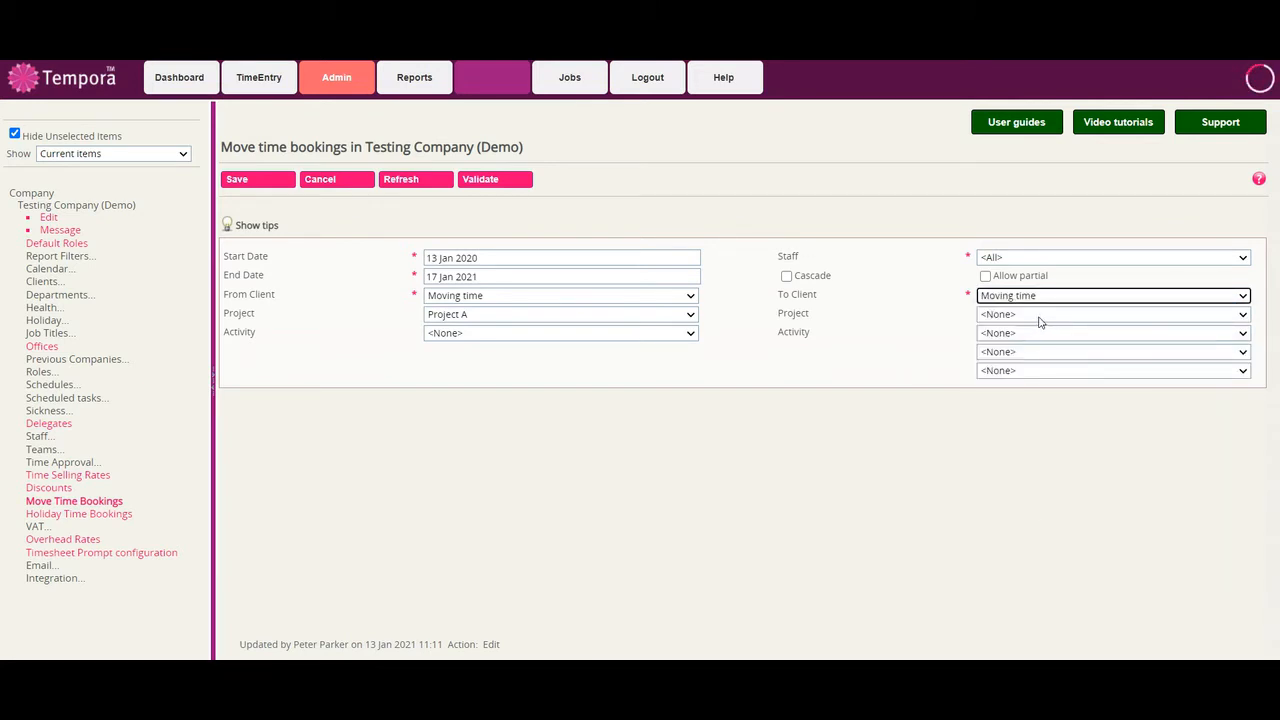
left_click(1038, 316)
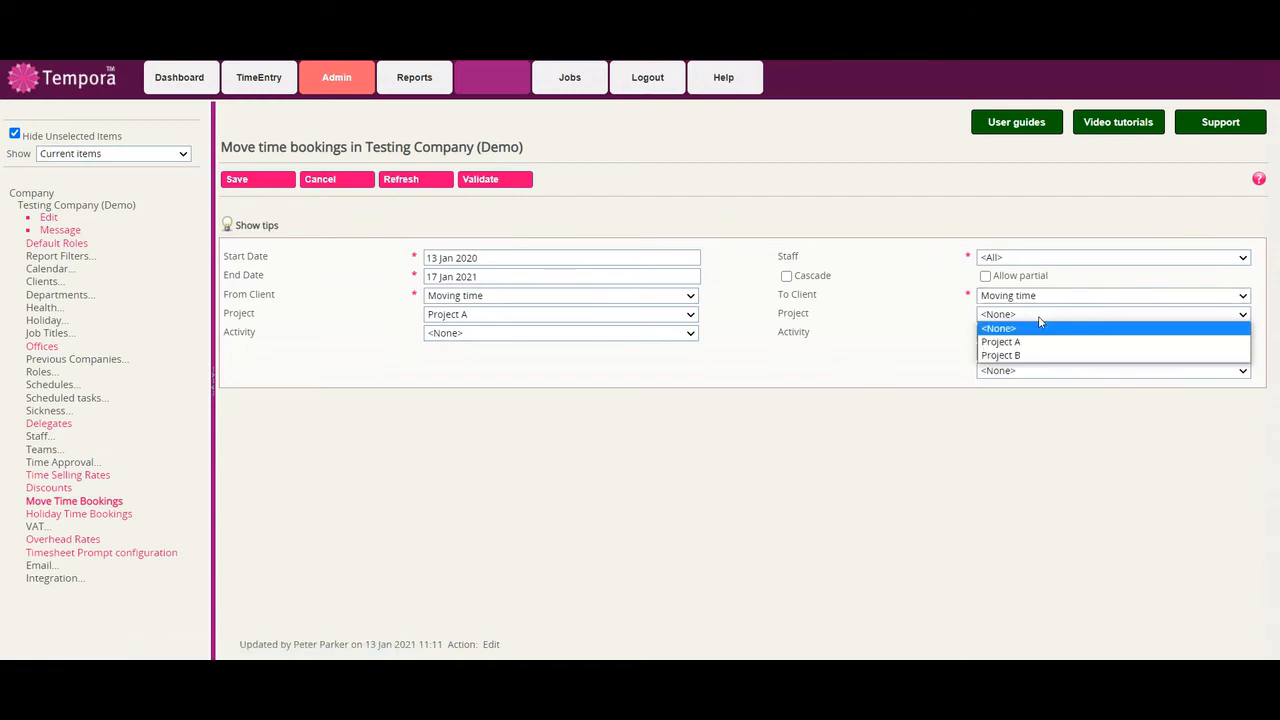
left_click(1028, 356)
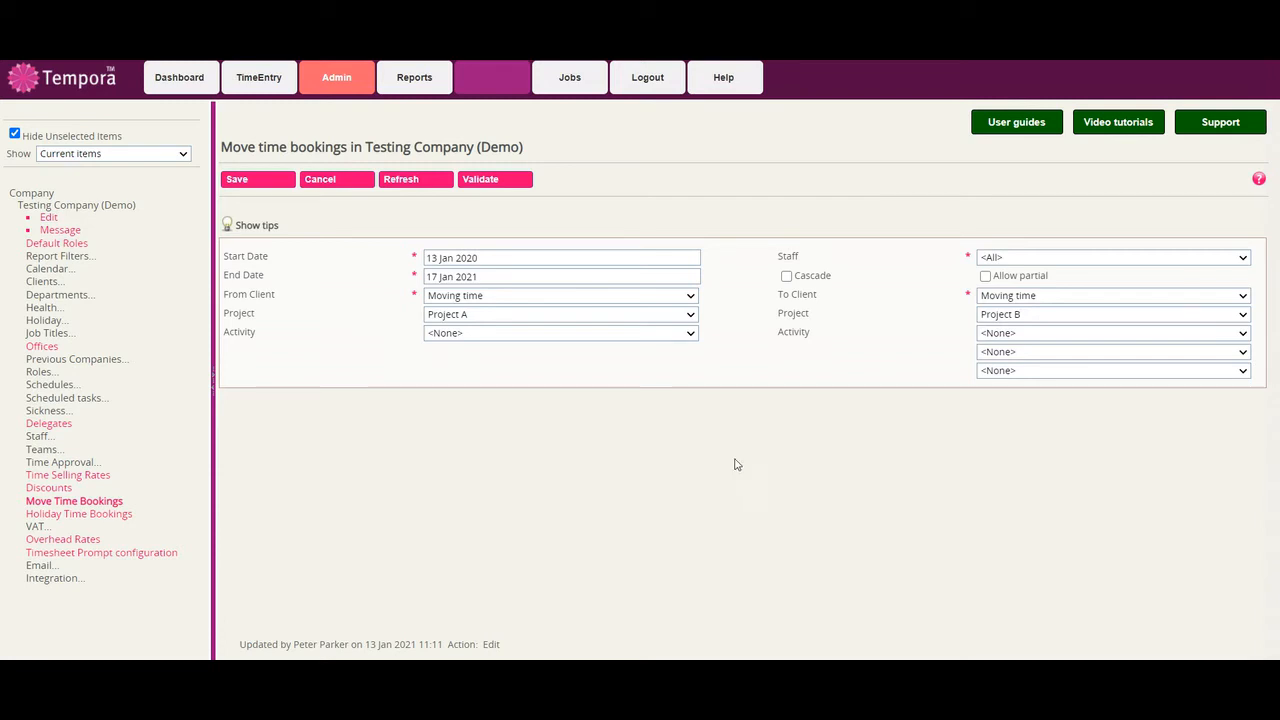
left_click(506, 186)
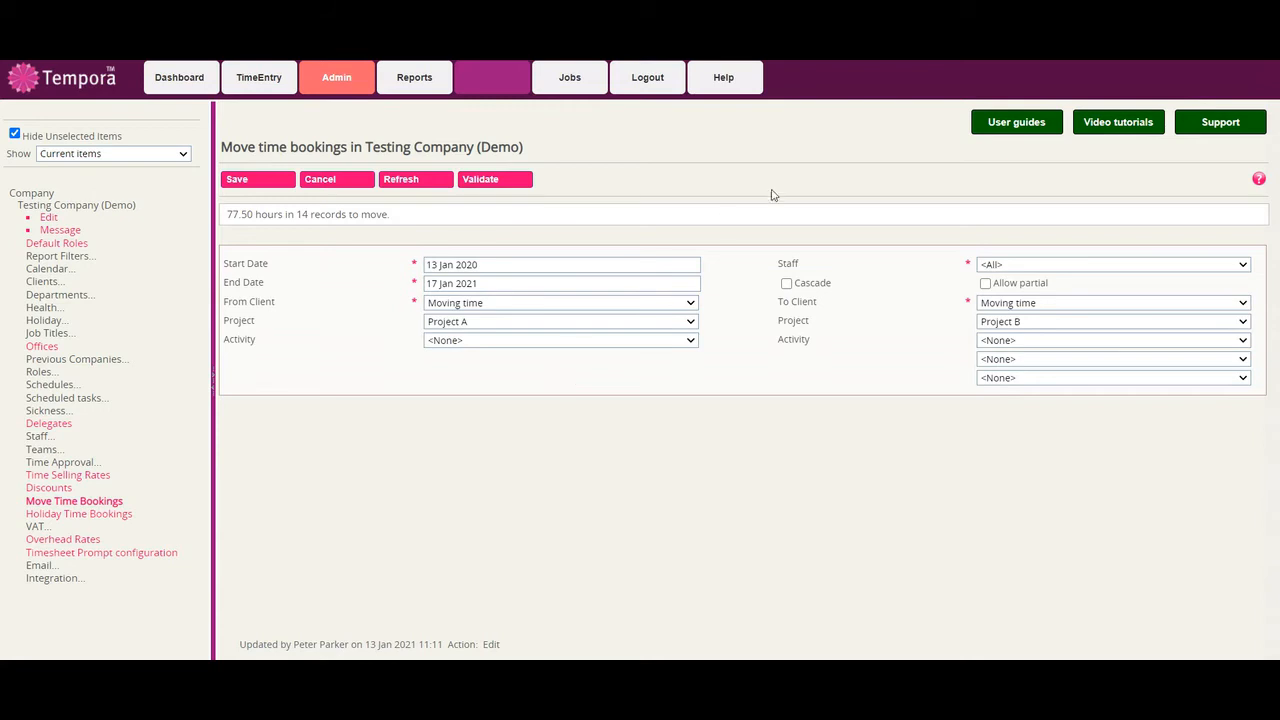
- Limit the move to the staff member whose timesheet was open at the start, and validate and save it
left_click(1046, 271)
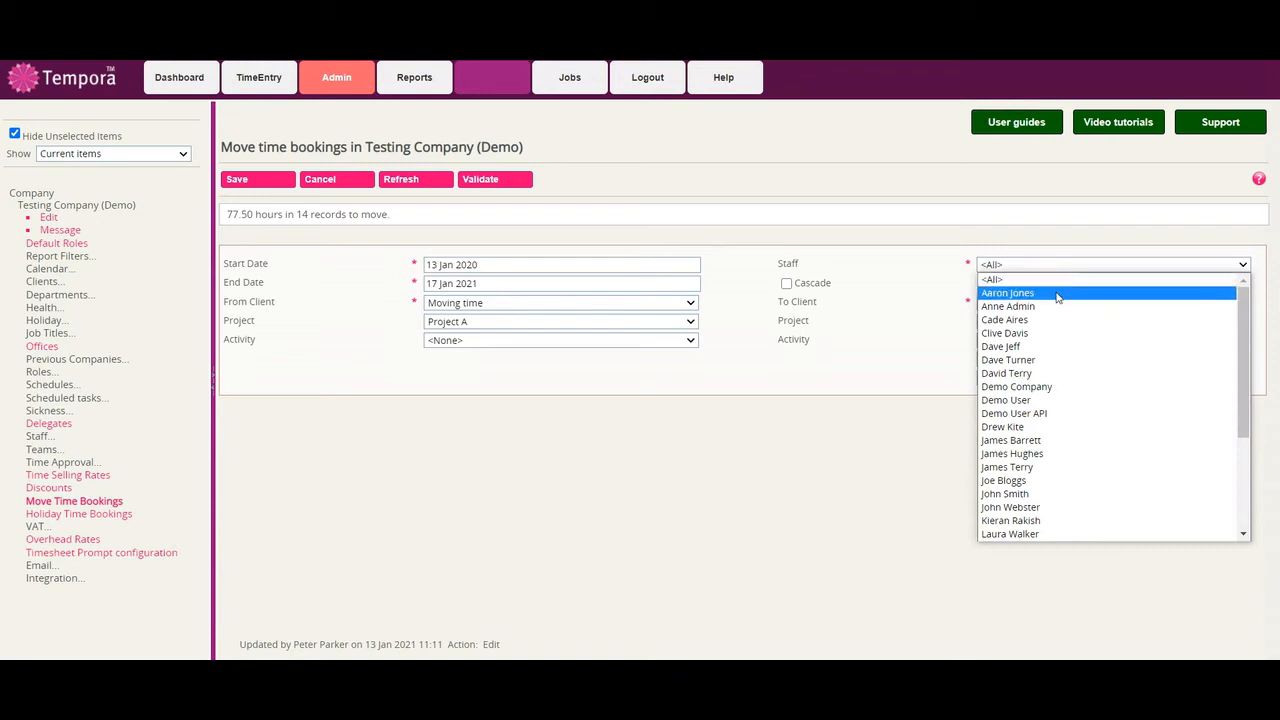
scroll(1069, 466, "down", 4)
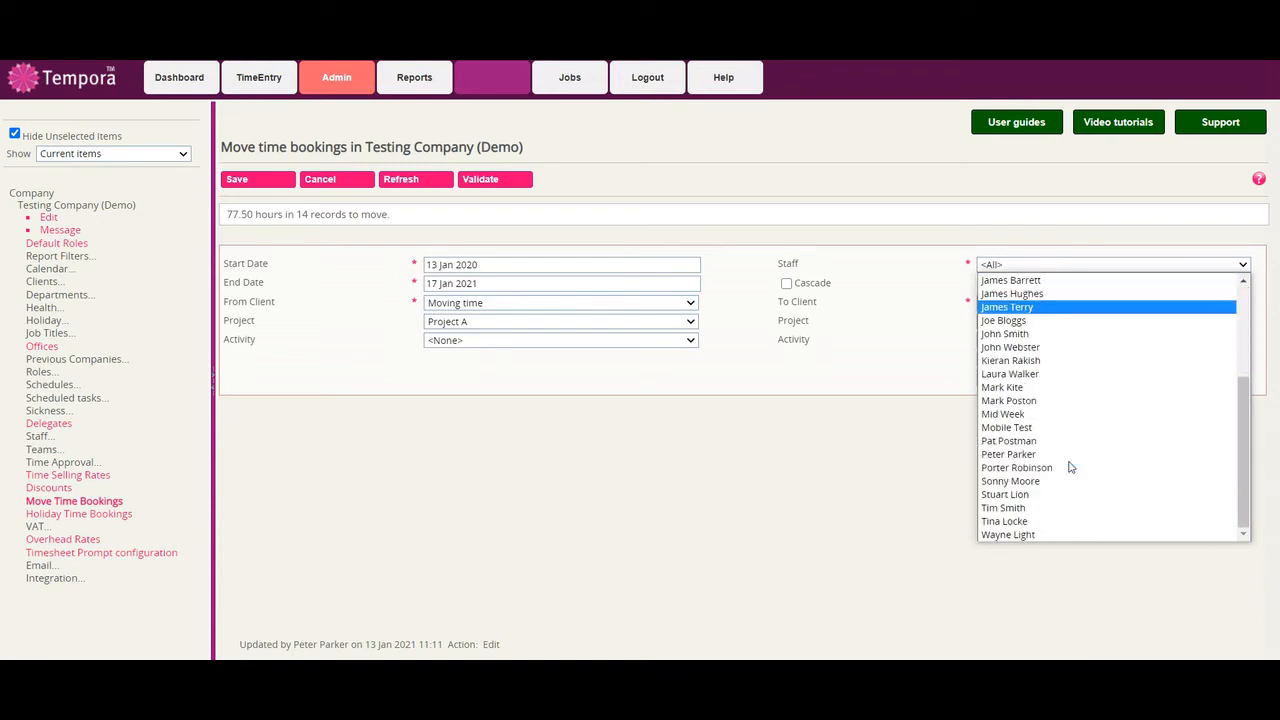
left_click(1050, 457)
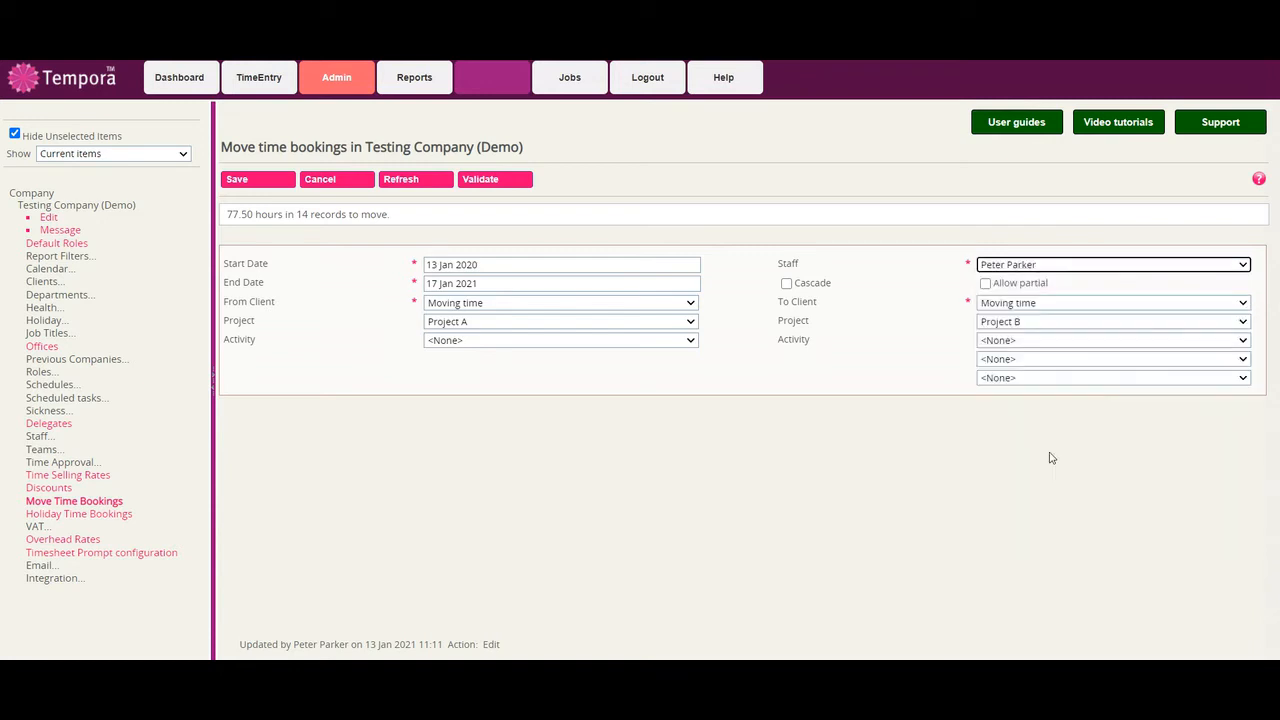
left_click(499, 181)
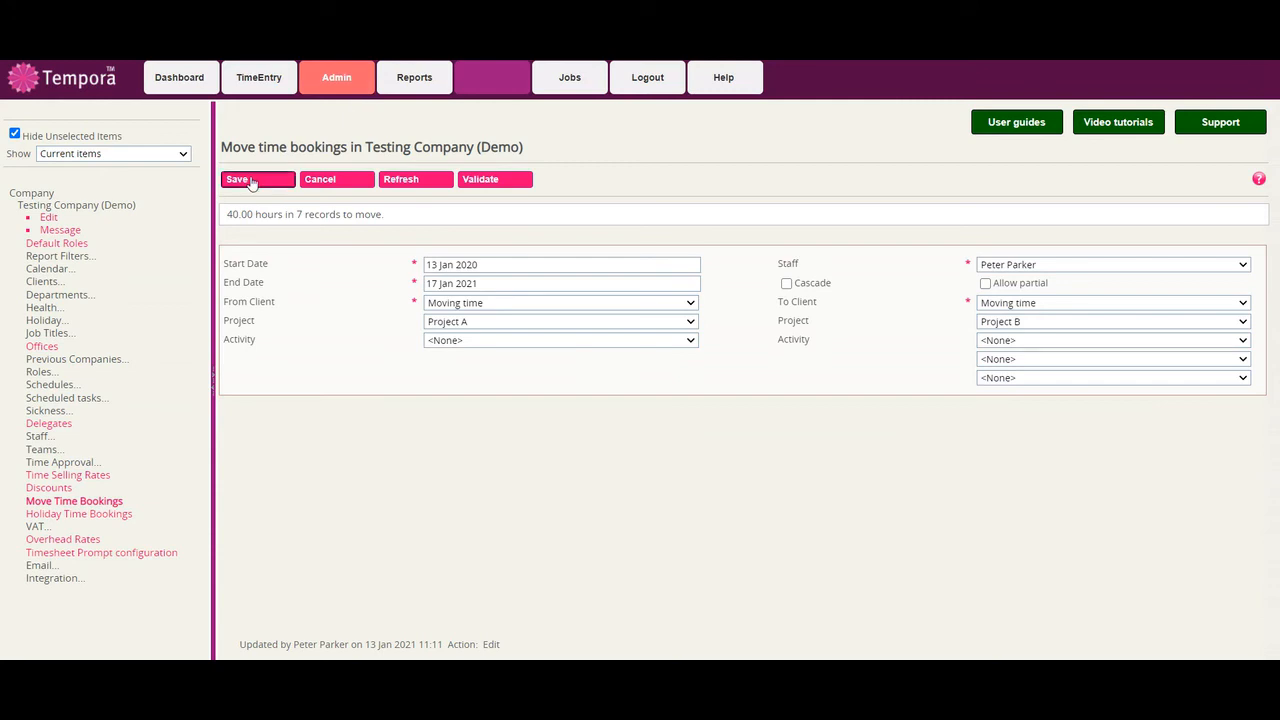
left_click(251, 181)
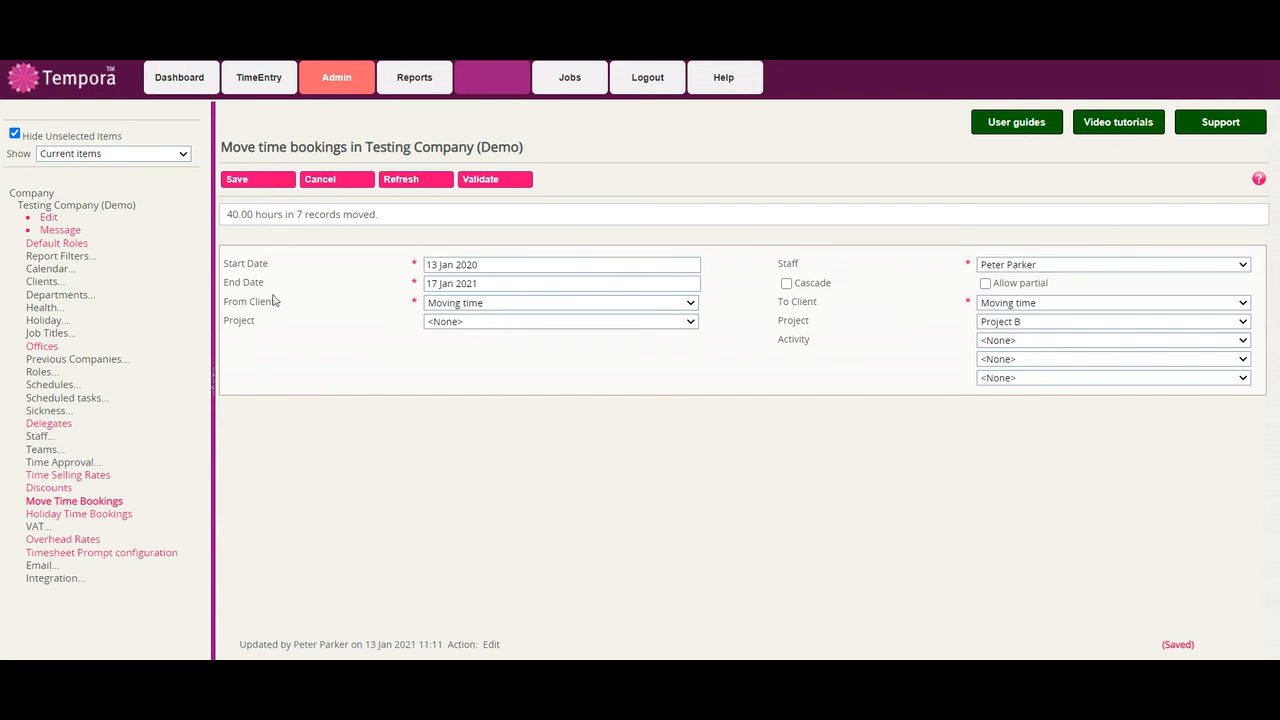
- Compare the source projects offered for the selected staff member with those offered for <All> staff after refreshing the form
left_click(490, 321)
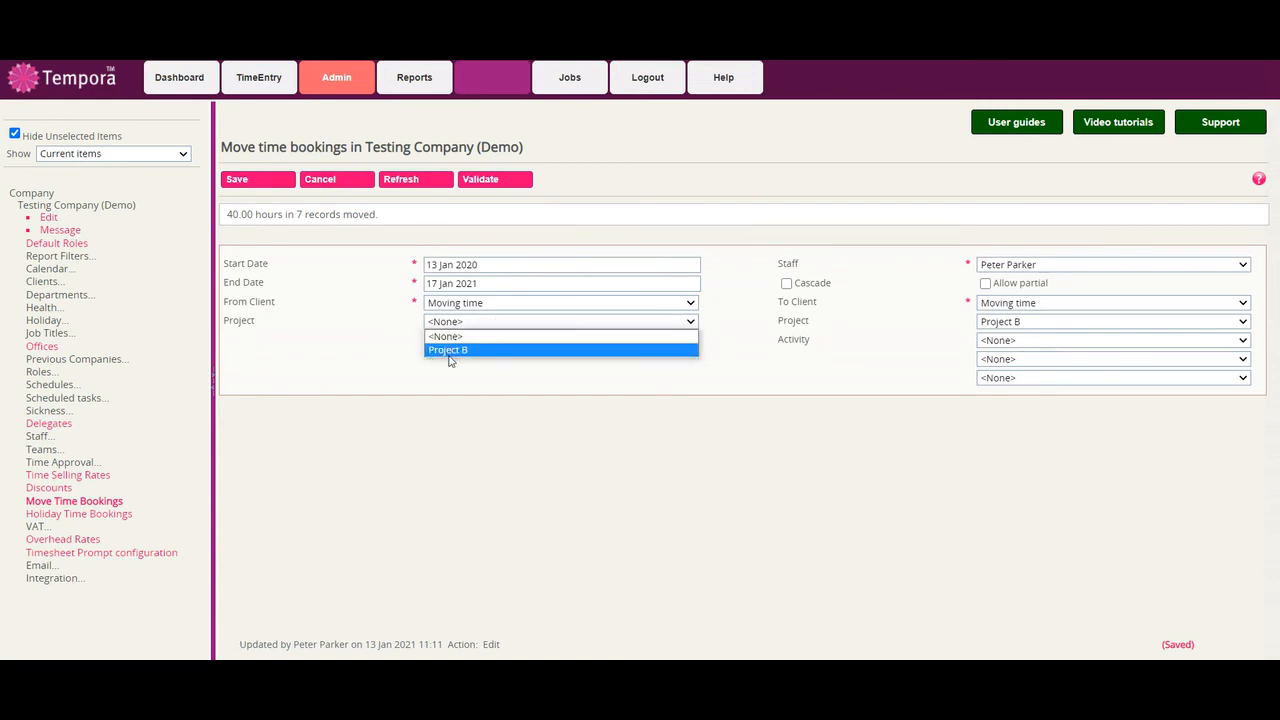
left_click(375, 330)
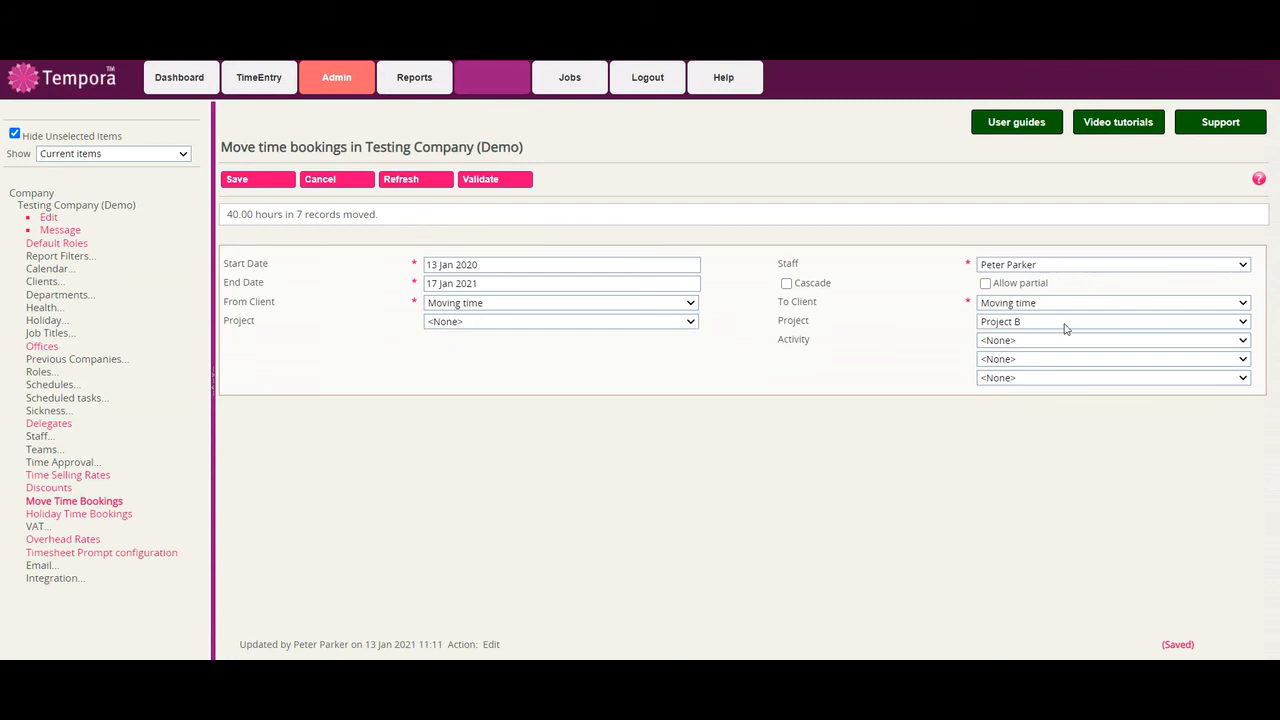
left_click(1032, 265)
scroll(1185, 360, "up", 5)
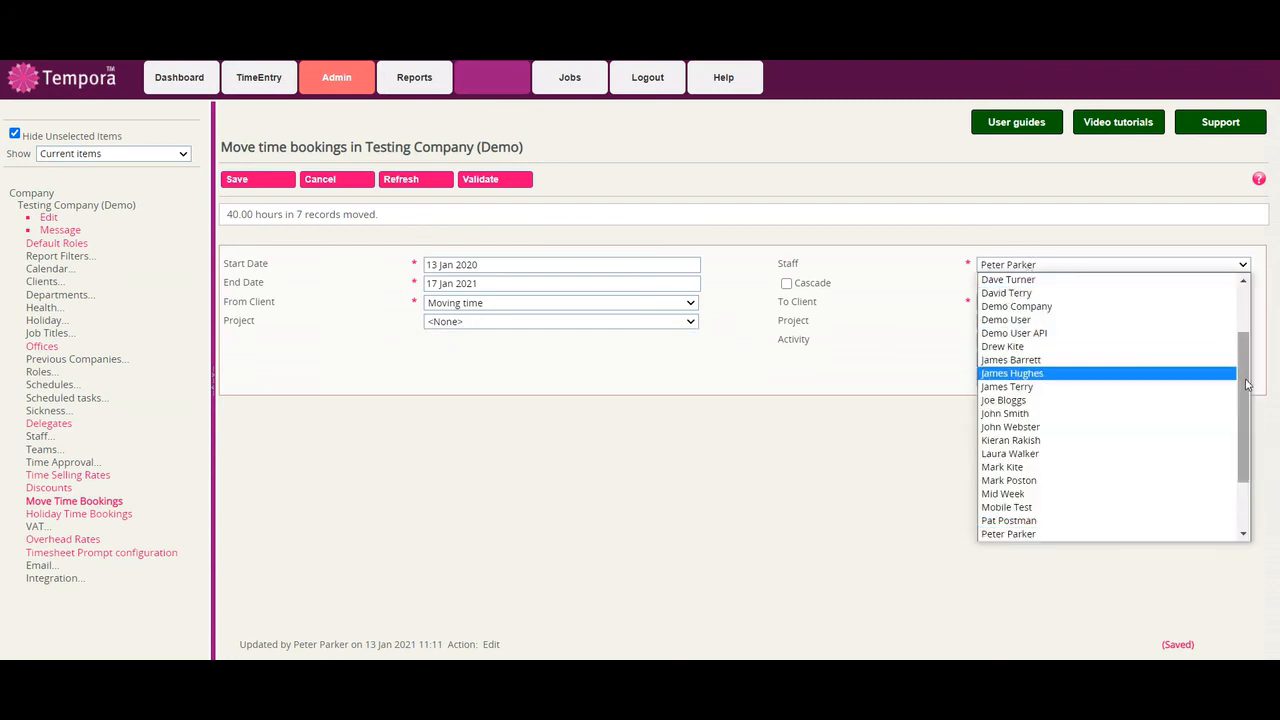
left_click(1048, 285)
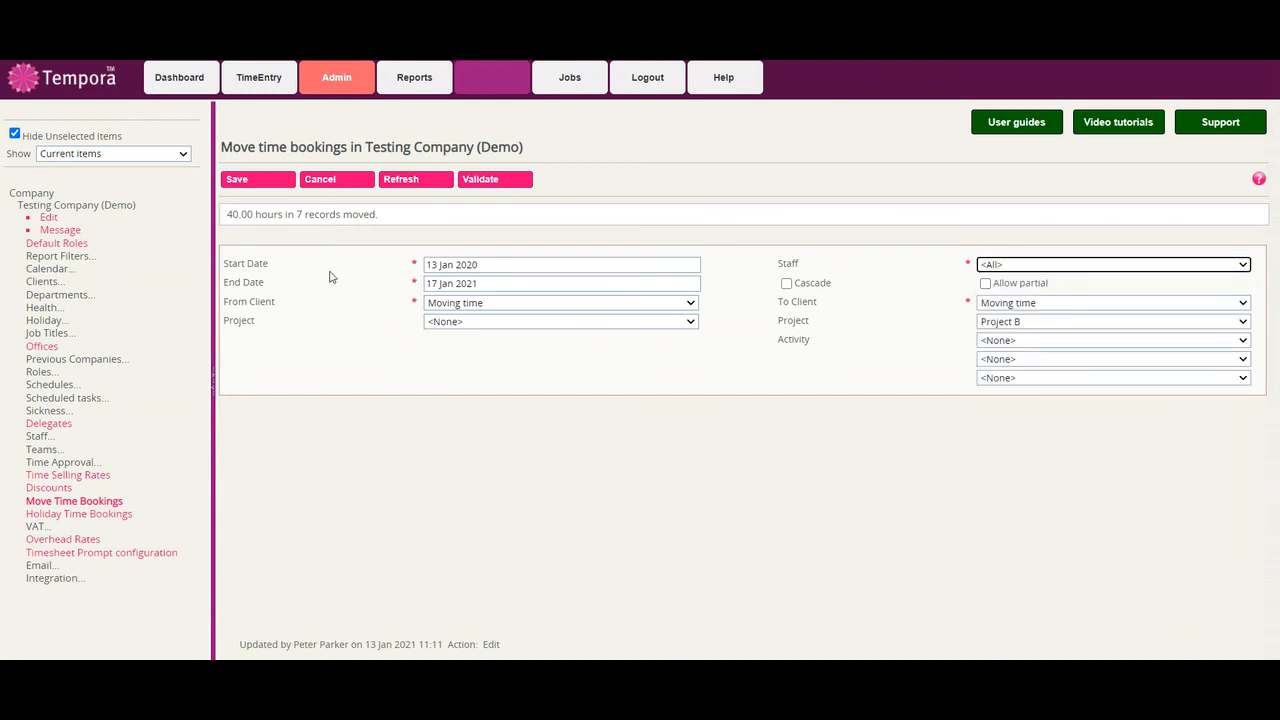
left_click(410, 180)
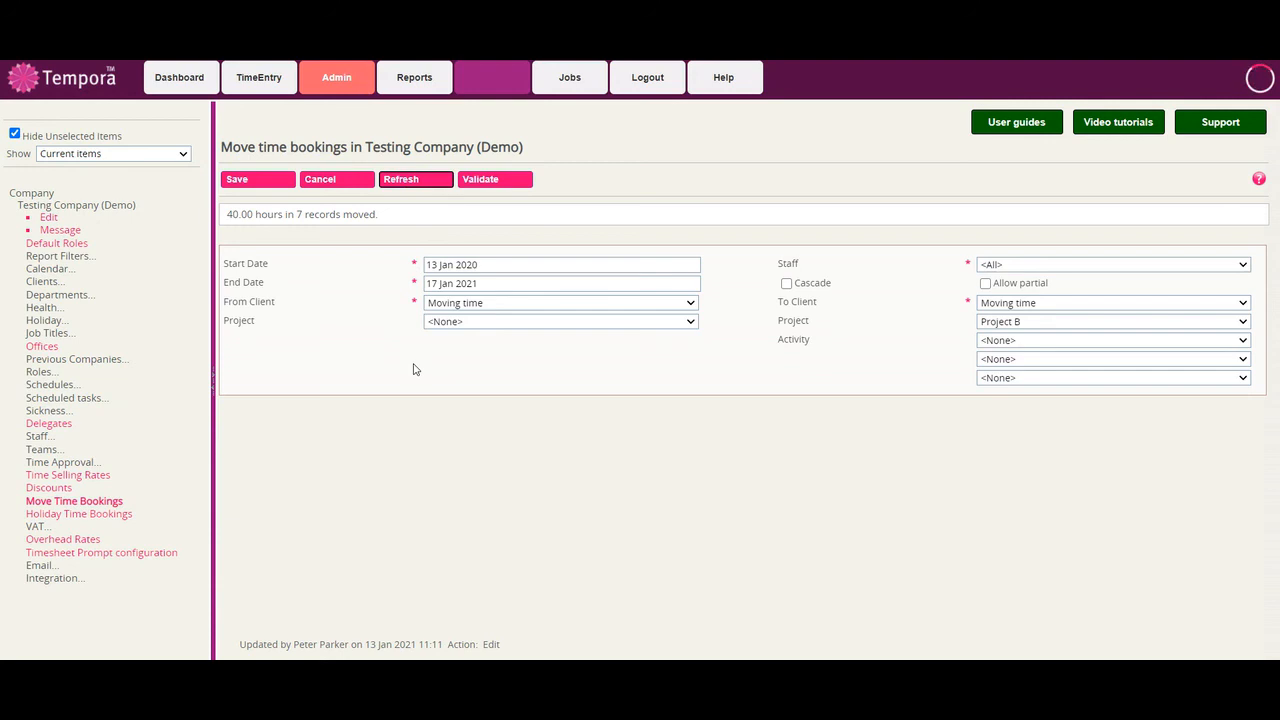
left_click(468, 294)
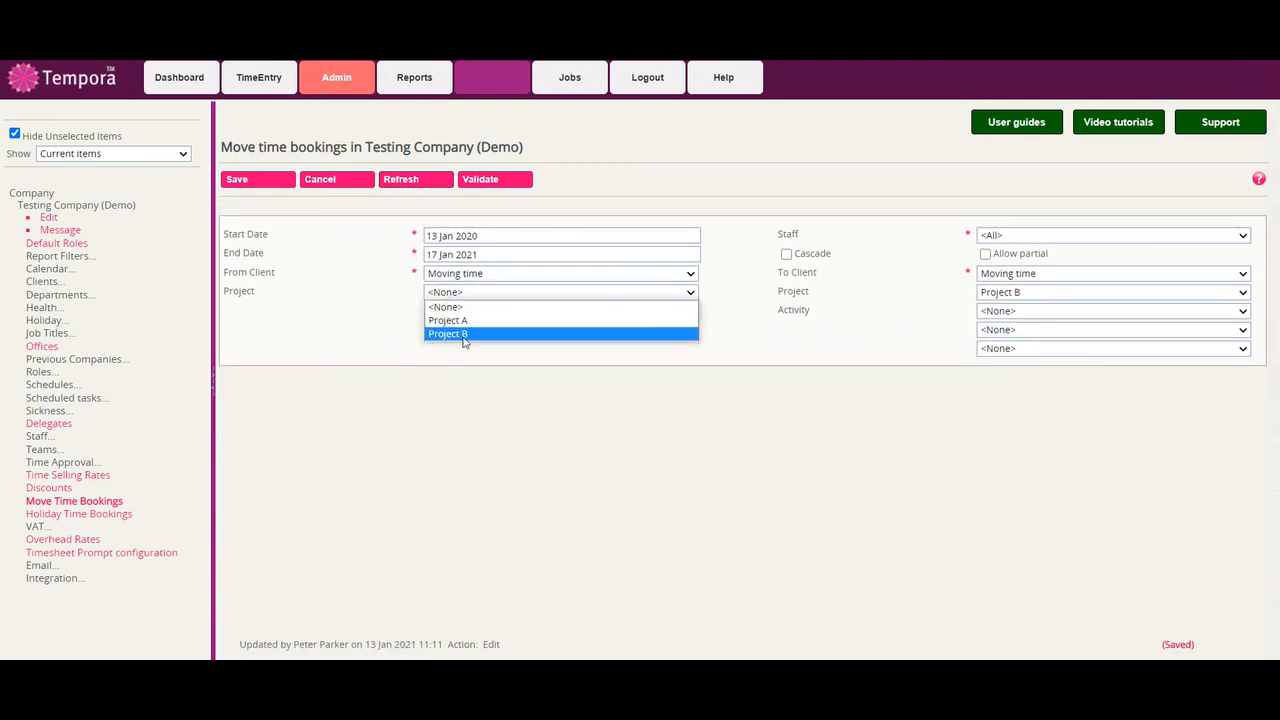
left_click(400, 329)
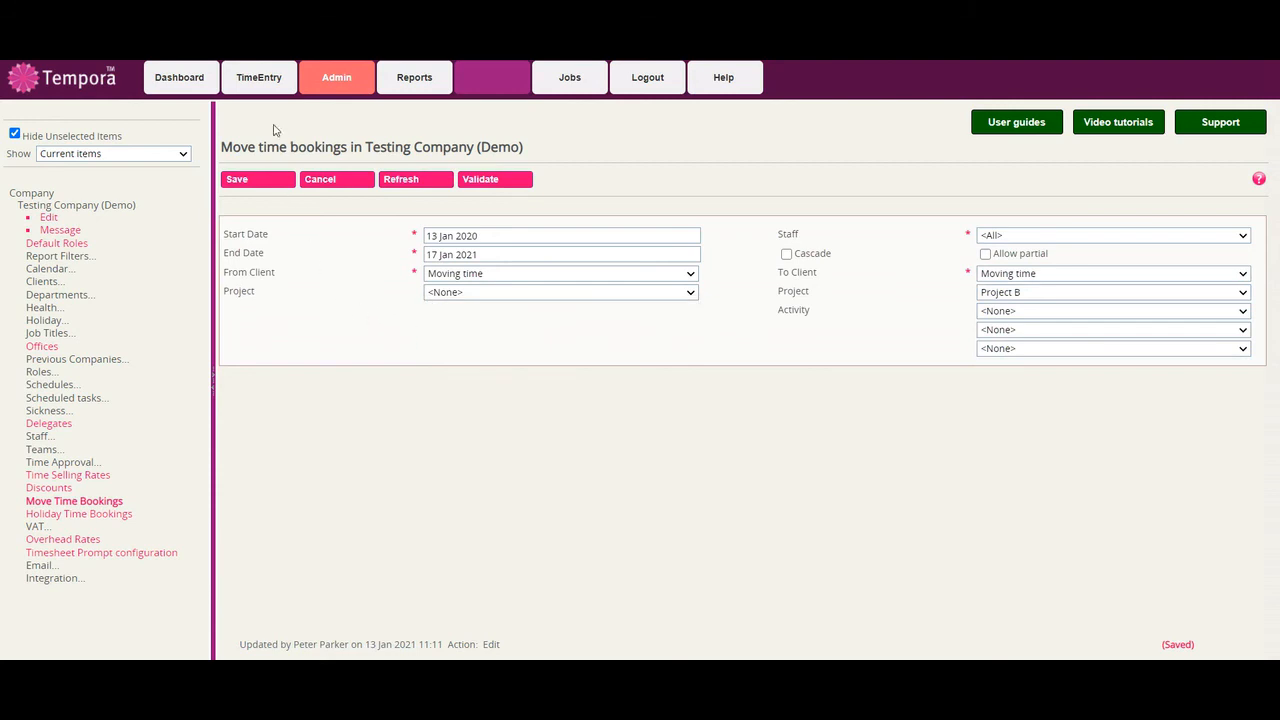
- Open the same staff member's timesheet for the week starting 11 Jan 2021 and check which project holds the hours
left_click(258, 90)
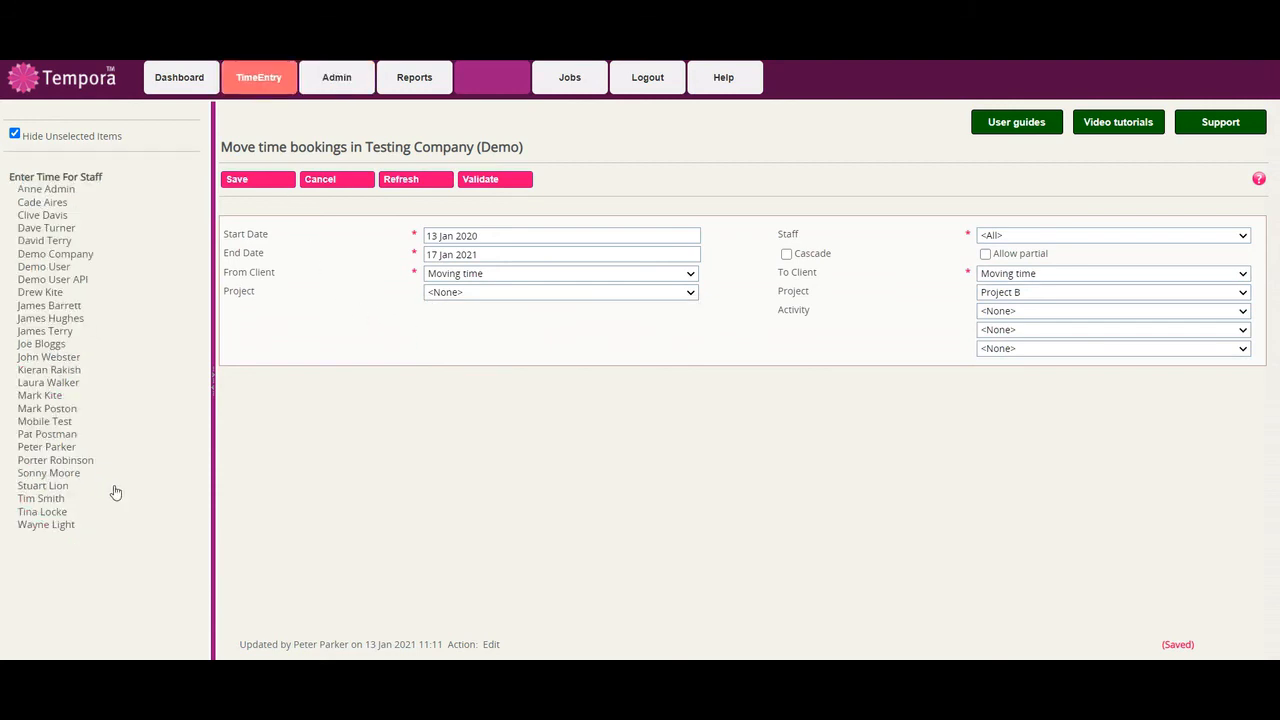
left_click(54, 448)
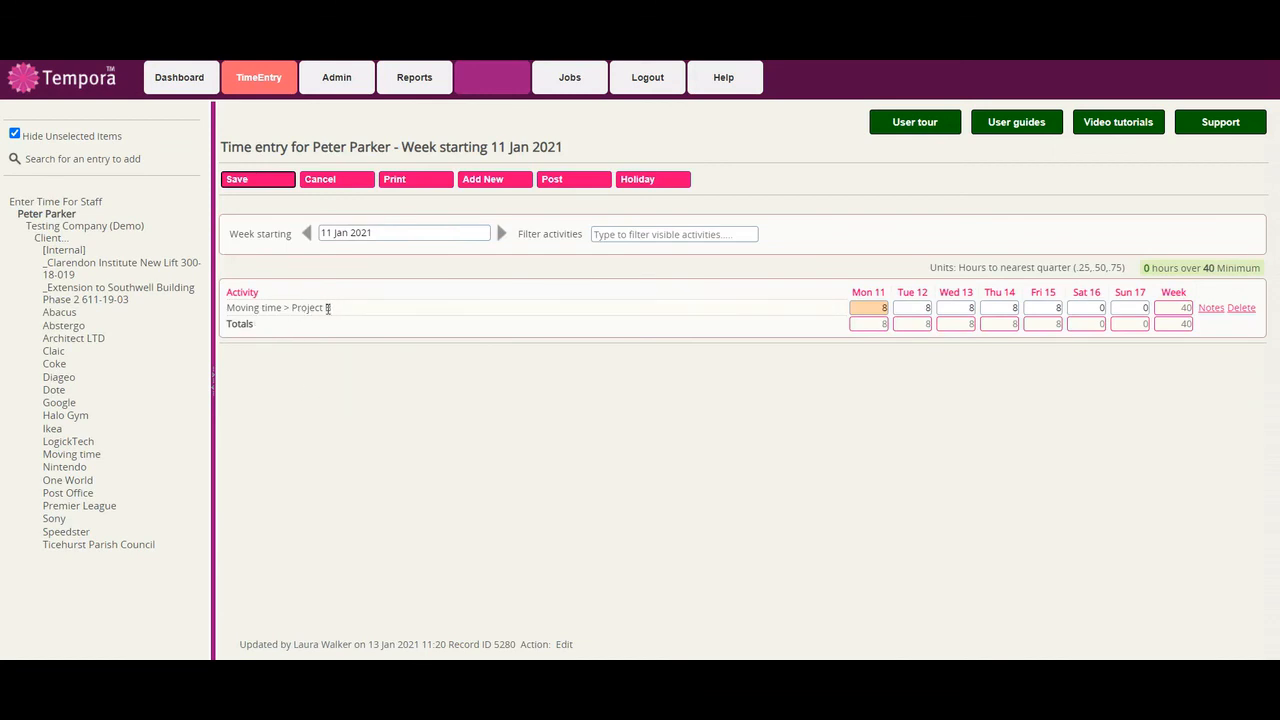
mouse_move(865, 307)
left_click(868, 366)
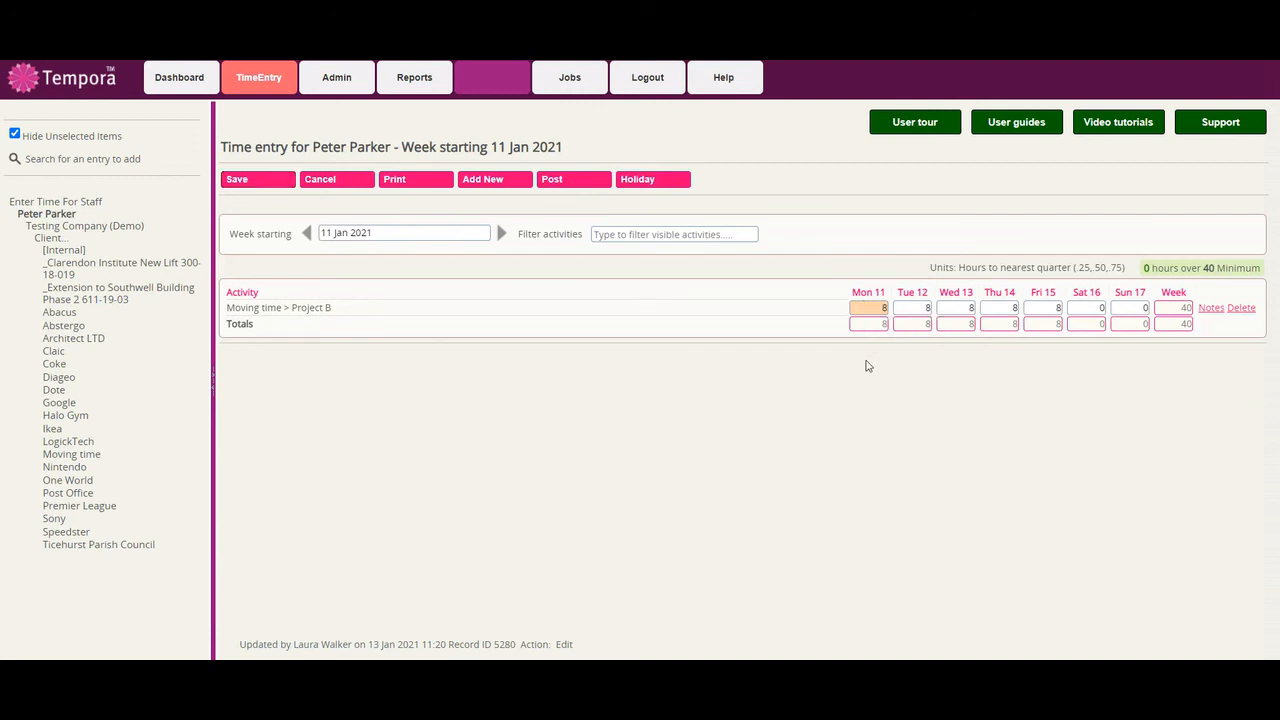